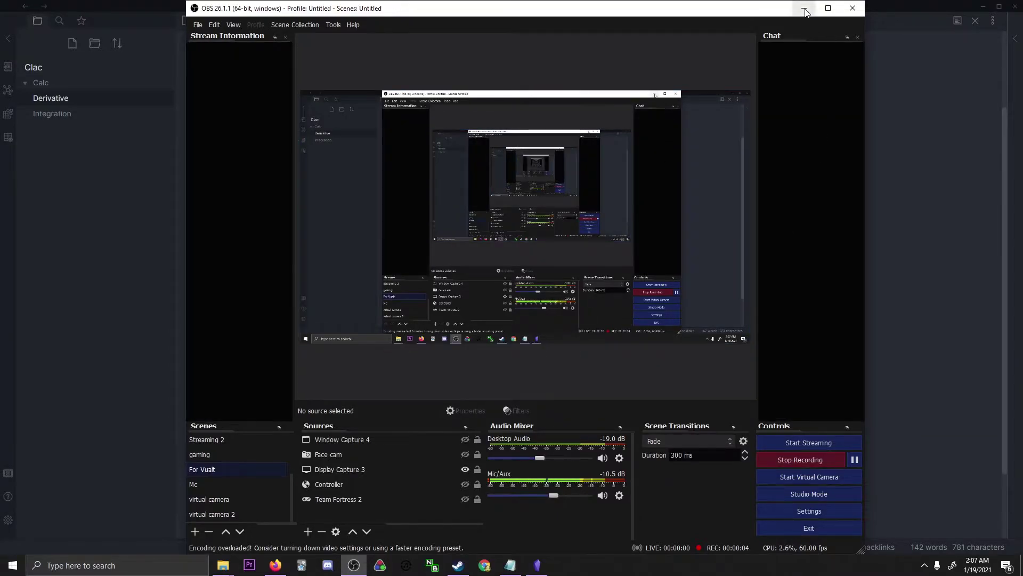
# Hide the recording window and add an empty line below the last #The_Power_Rule tag
pyautogui.click(806, 12)
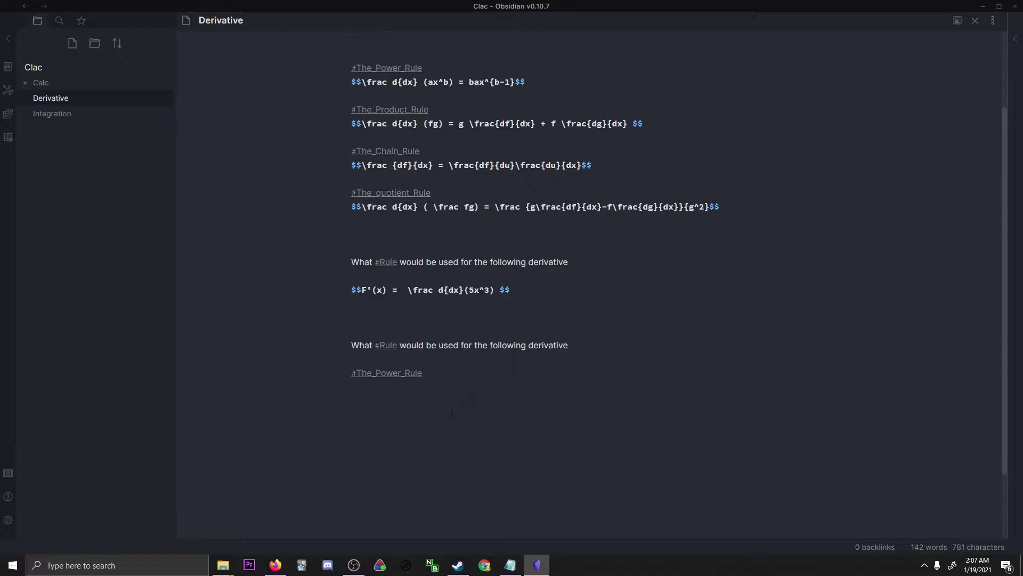
pyautogui.press('Return')
# Split the Derivative note vertically and show the right pane as rendered preview
pyautogui.click(994, 21)
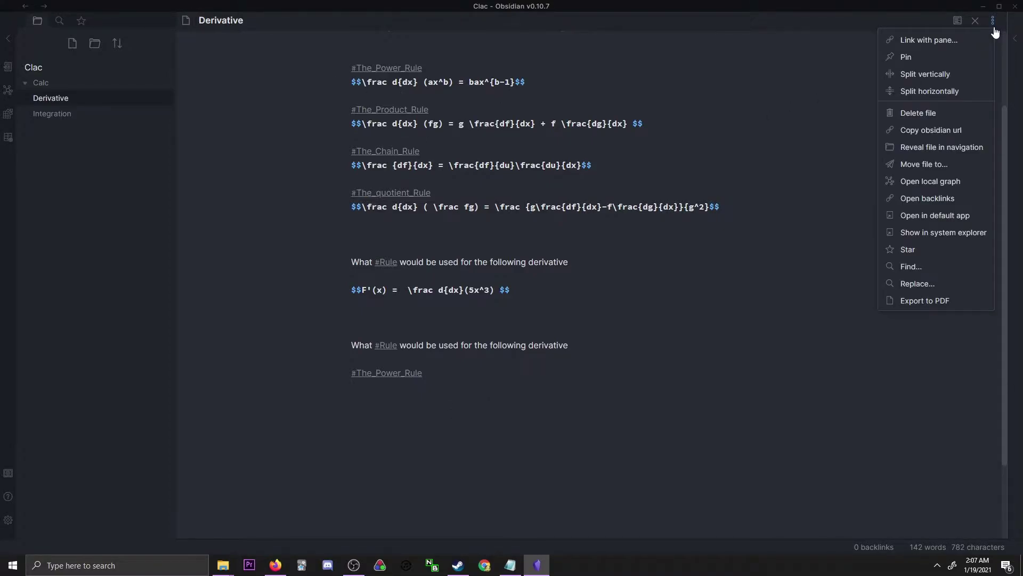
pyautogui.click(937, 74)
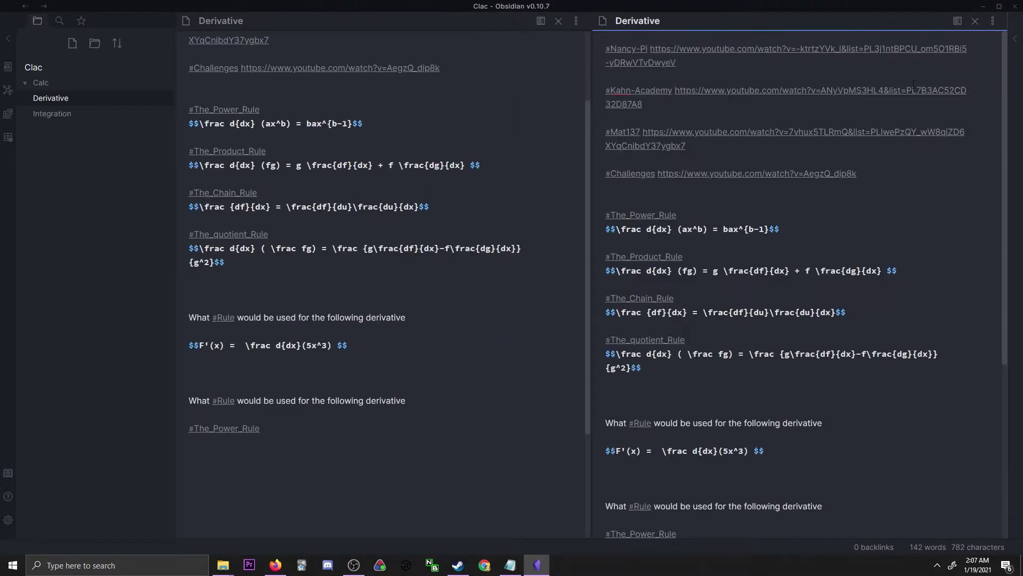
pyautogui.click(992, 24)
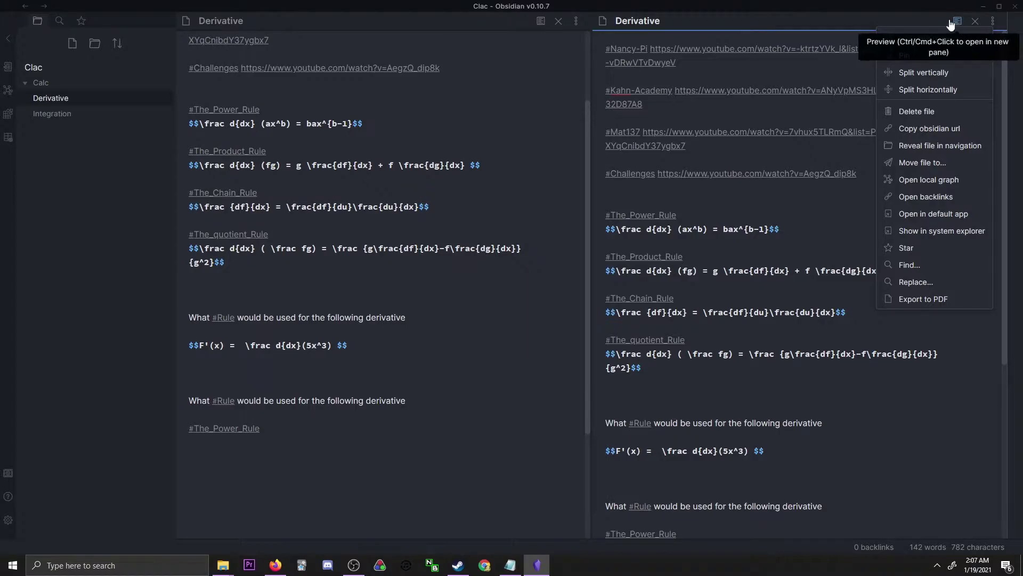
pyautogui.press('Escape')
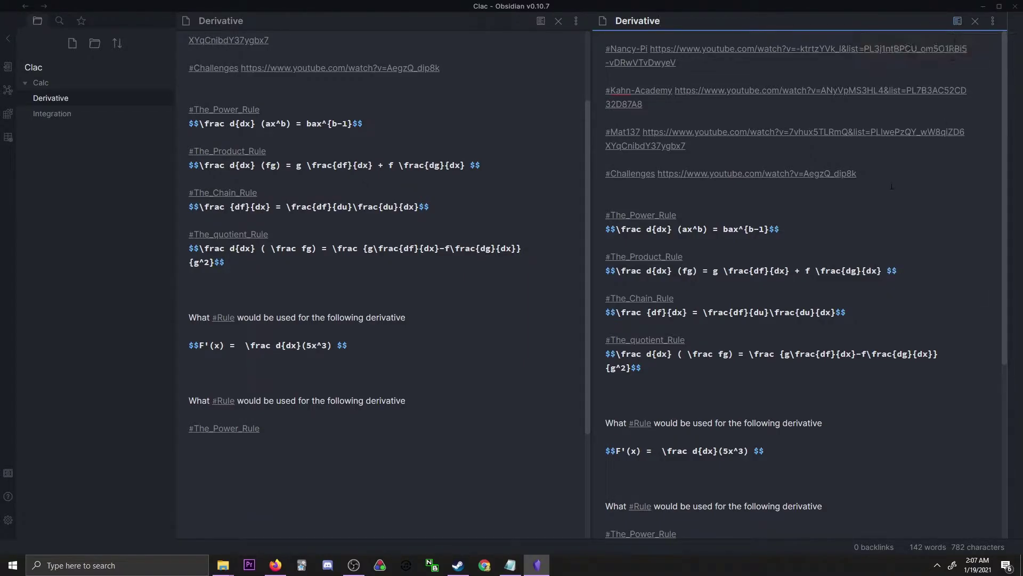
pyautogui.hotkey('ctrl', 'e')
pyautogui.hotkey('ctrl', 'e')
pyautogui.hotkey('ctrl', 'e')
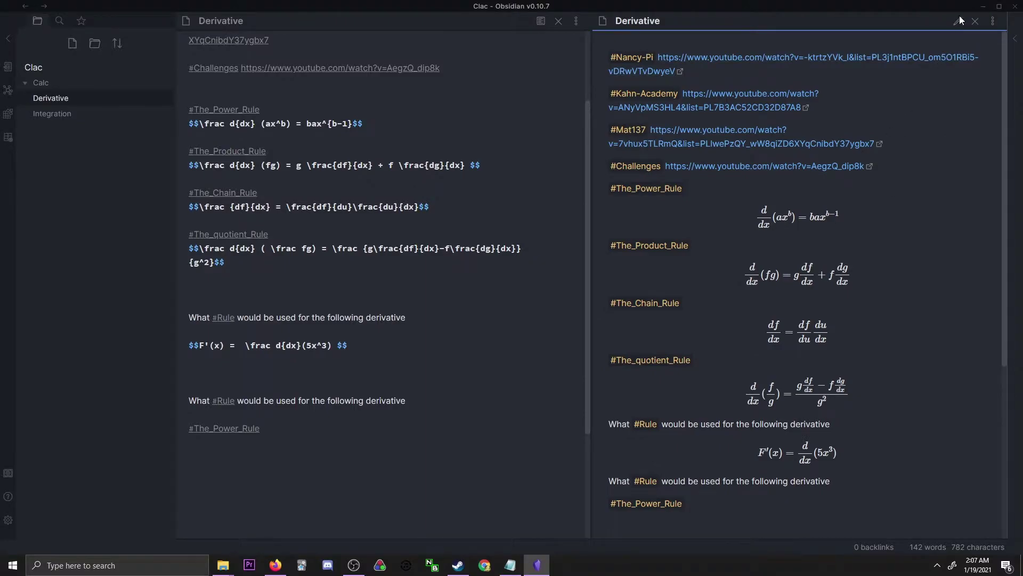
pyautogui.click(958, 22)
pyautogui.click(957, 22)
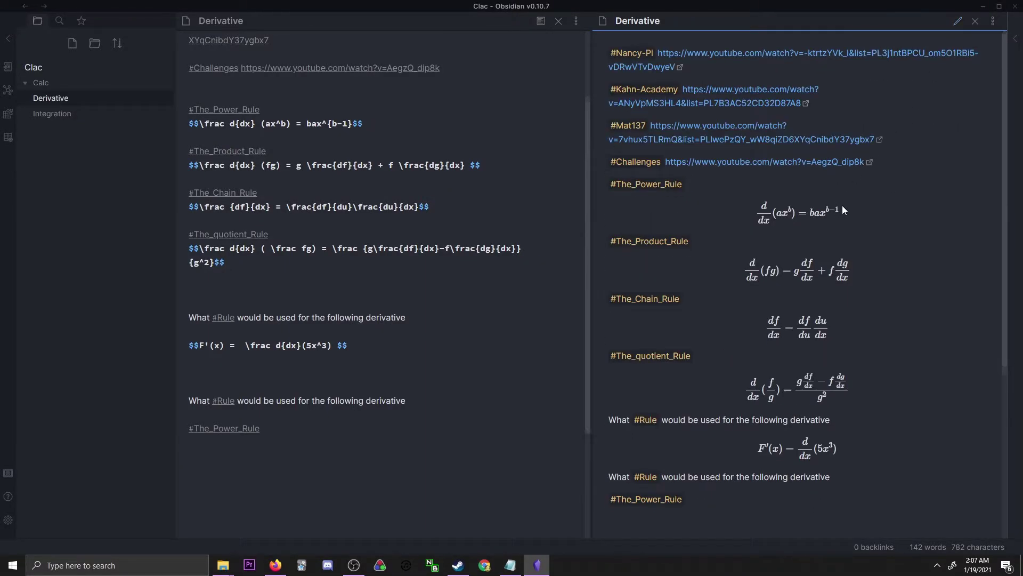
pyautogui.scroll(-3, 826, 224)
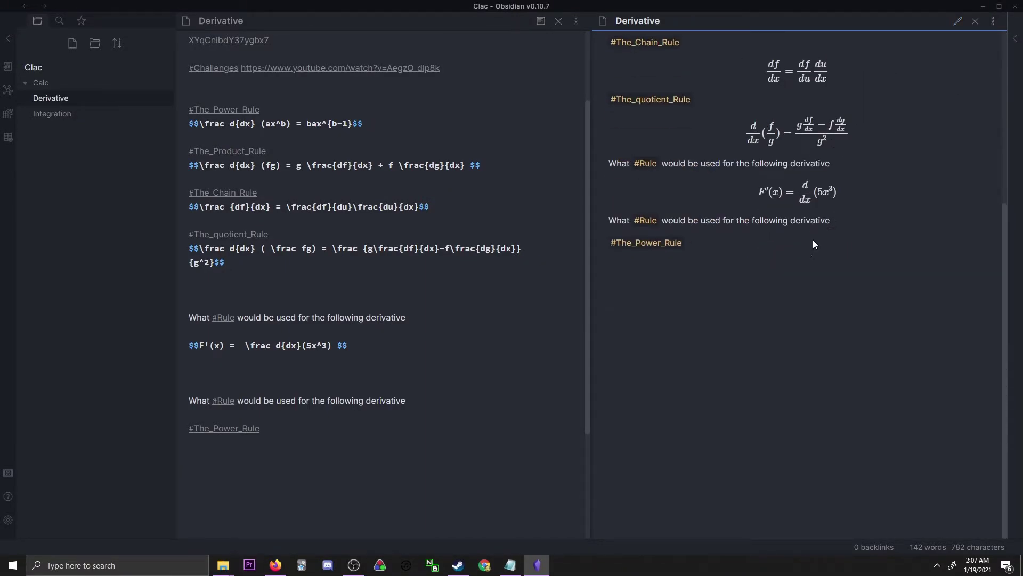
# Add another blank line under #The_Power_Rule in the left editor pane
pyautogui.click(440, 405)
pyautogui.press('Return')
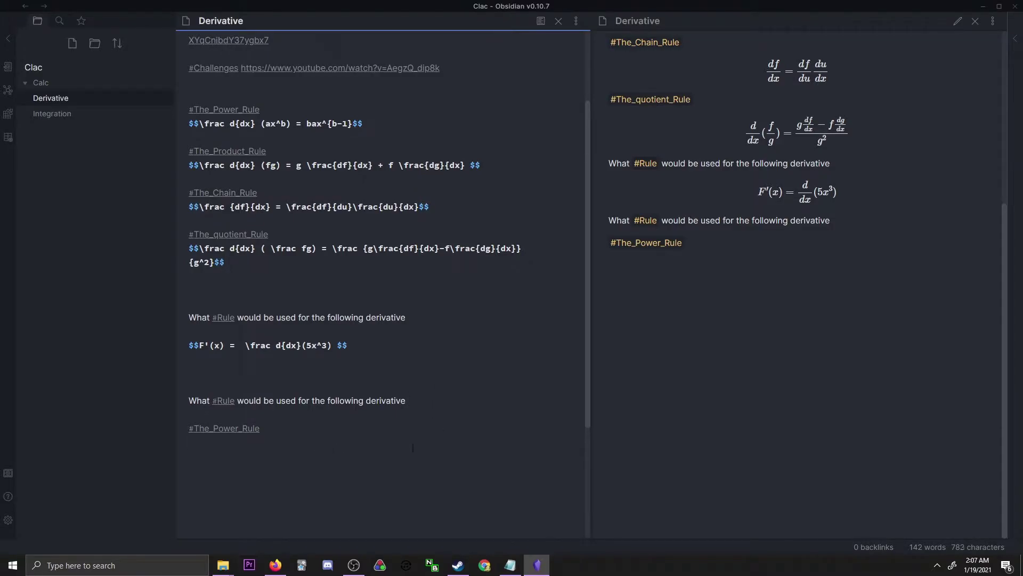
pyautogui.scroll(-2, 413, 448)
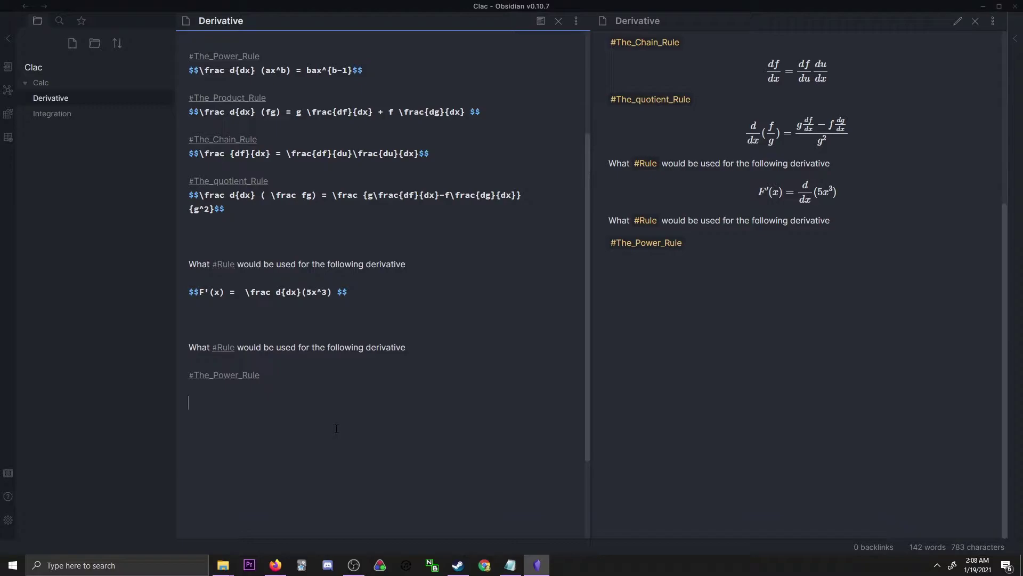
# Enter the $$ display-math delimiters for an f(x) line under #The_Power_Rule
pyautogui.write('#')
pyautogui.press('BackSpace')
pyautogui.write('$')
pyautogui.write('f')
pyautogui.write('(x)')
pyautogui.write('$')
pyautogui.press('BackSpace')
pyautogui.write('$$')
pyautogui.click(180, 415)
pyautogui.write('$')
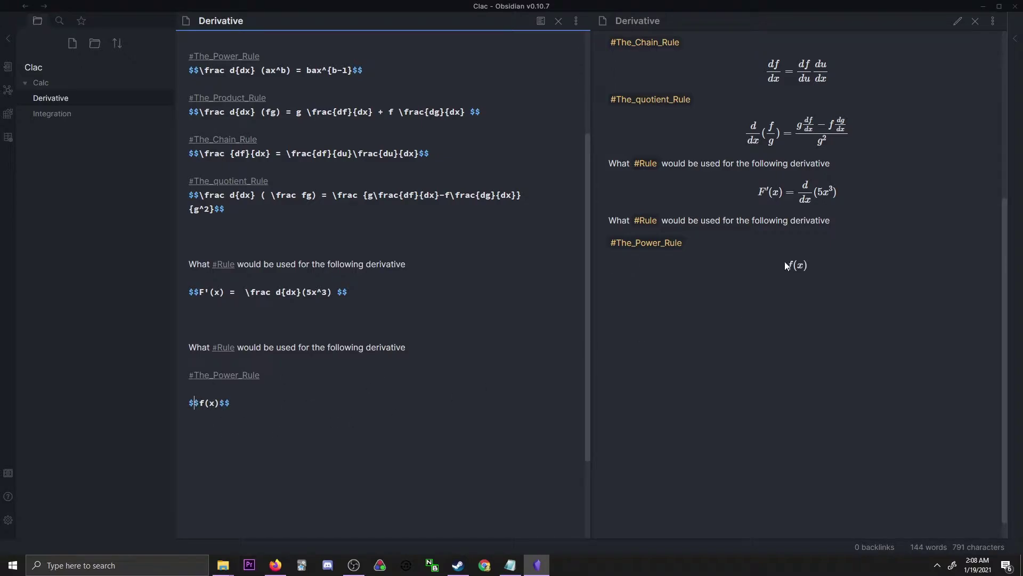
# Insert '=' after f(x) so the line reads $$f(x) = $$
pyautogui.scroll(1, 799, 295)
pyautogui.scroll(2, 800, 287)
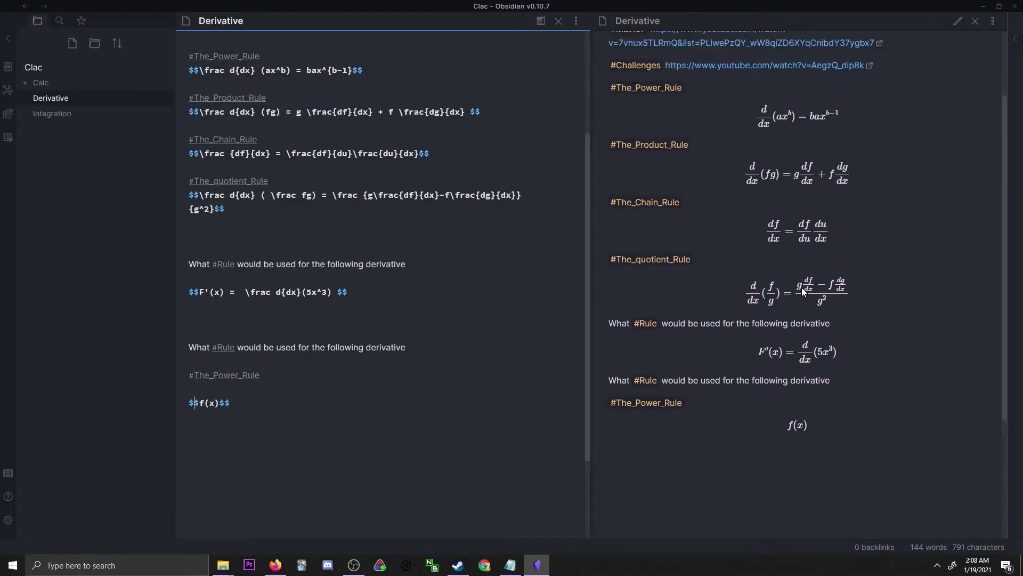
pyautogui.scroll(-1, 759, 155)
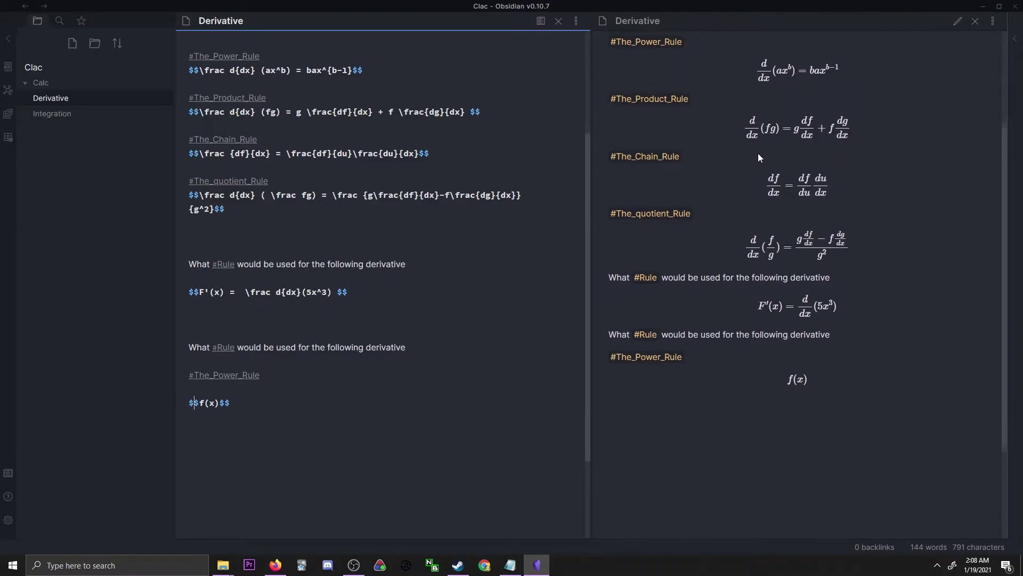
pyautogui.scroll(3, 842, 277)
pyautogui.scroll(-5, 843, 277)
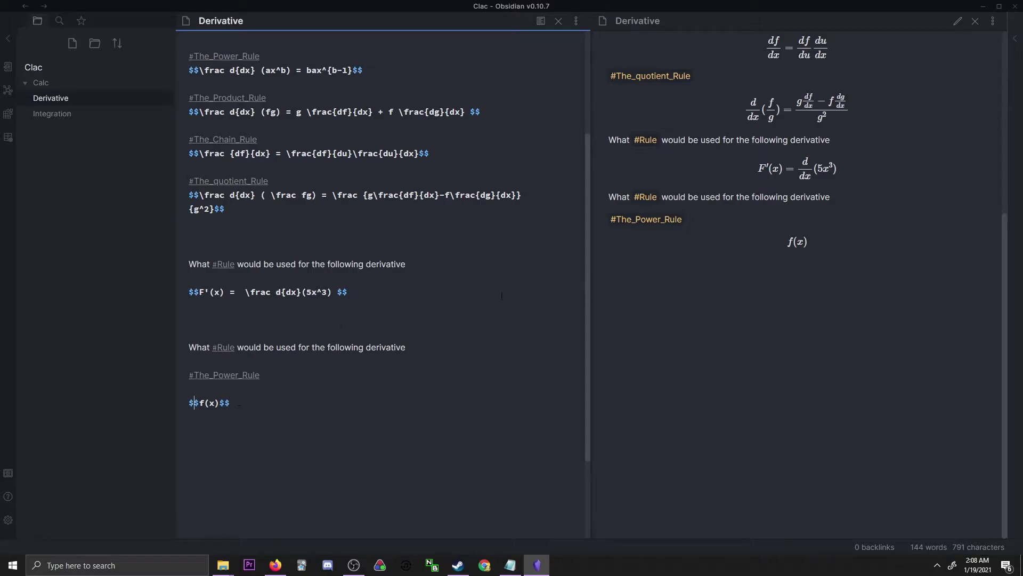
pyautogui.scroll(1, 814, 265)
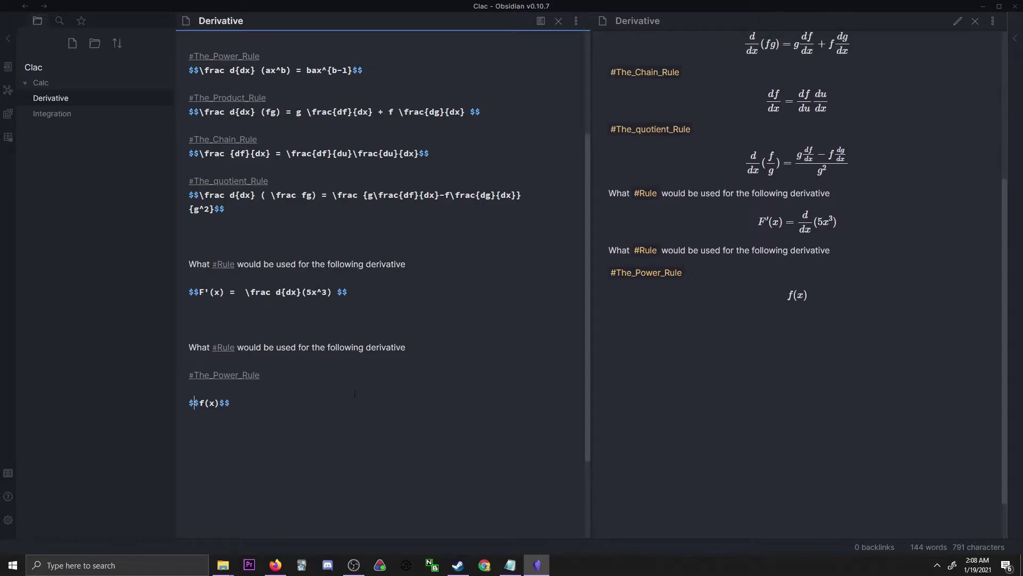
pyautogui.click(220, 402)
pyautogui.write('=')
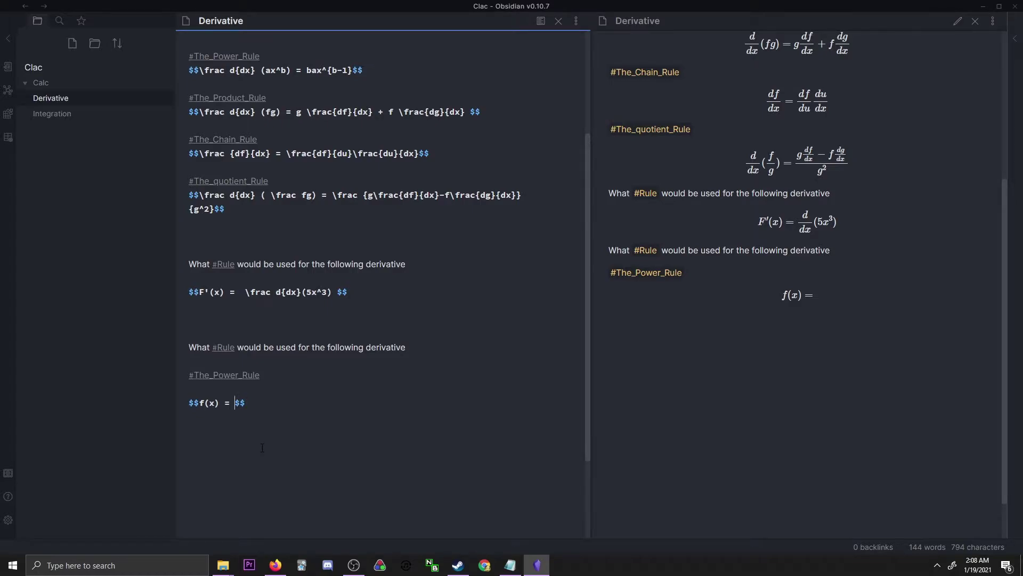
pyautogui.click(276, 565)
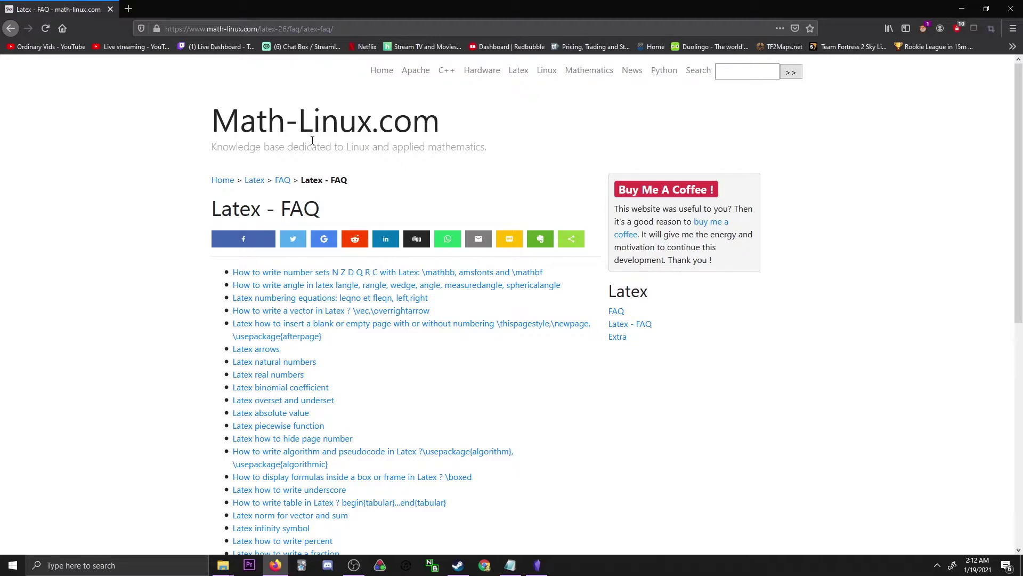
pyautogui.rightClick(226, 27)
pyautogui.click(151, 116)
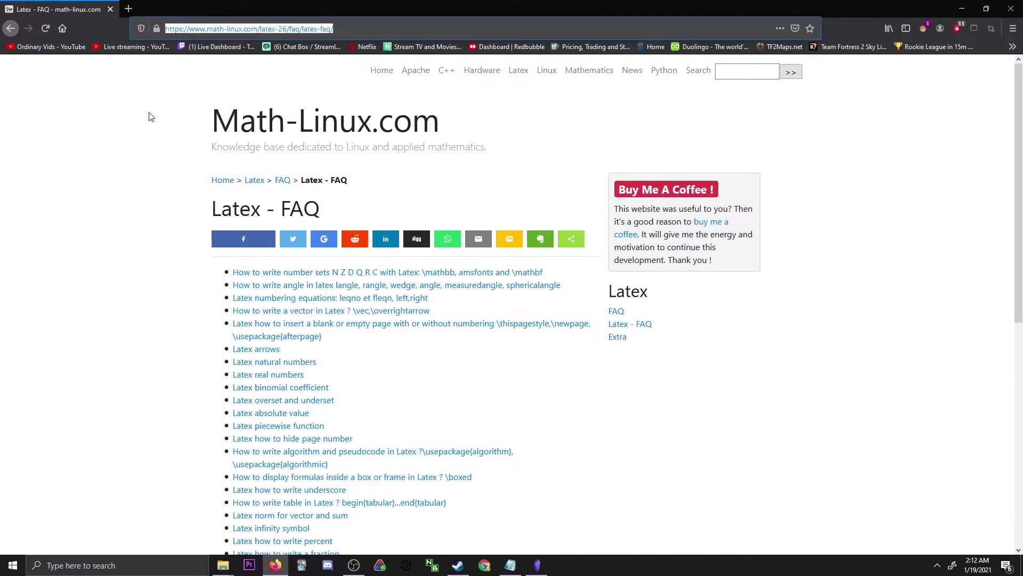
pyautogui.moveTo(171, 138); pyautogui.dragTo(459, 134)
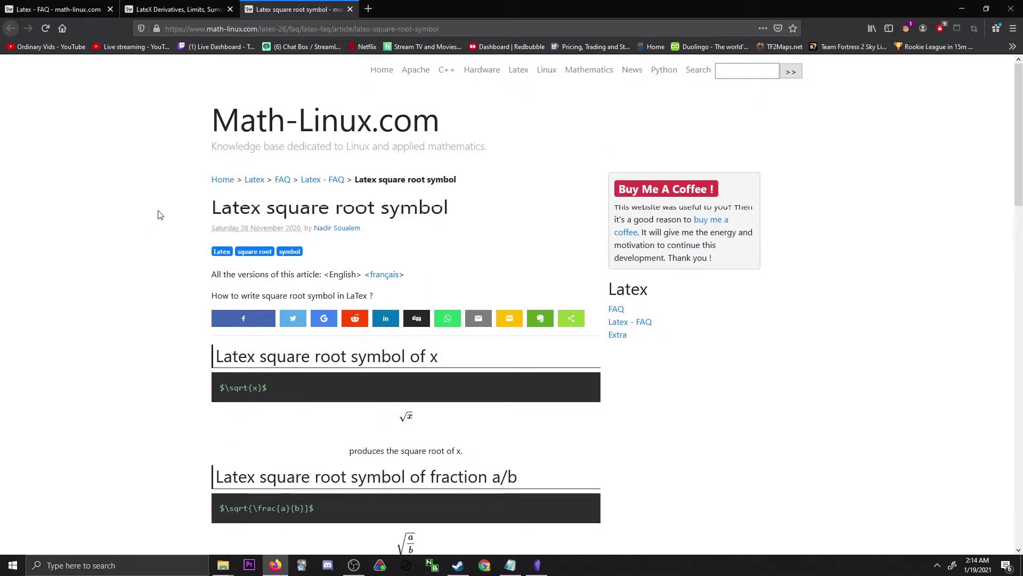
pyautogui.scroll(-1, 155, 201)
pyautogui.scroll(-2, 179, 302)
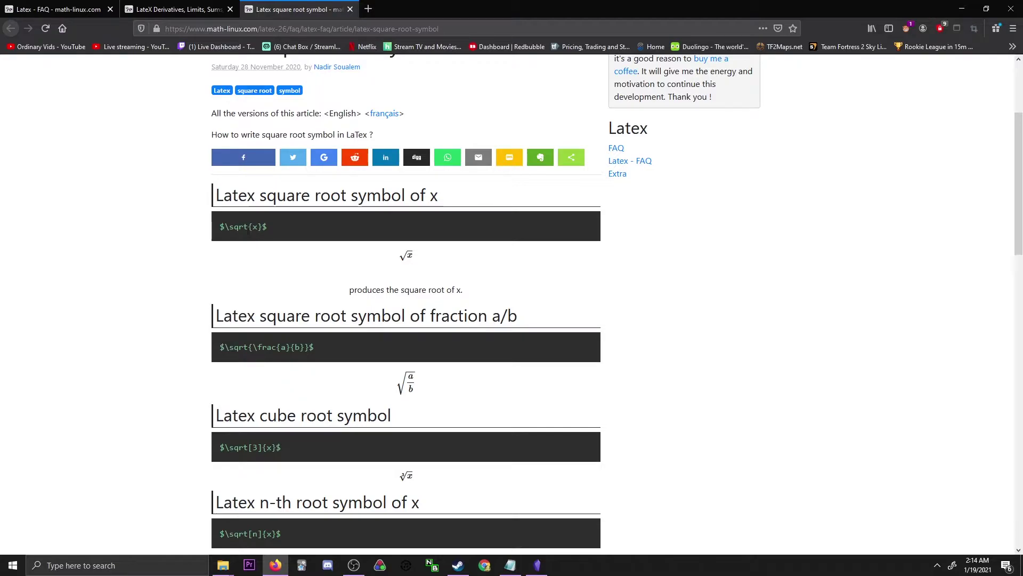
pyautogui.moveTo(248, 229); pyautogui.dragTo(220, 230)
pyautogui.click(228, 237)
pyautogui.click(230, 236)
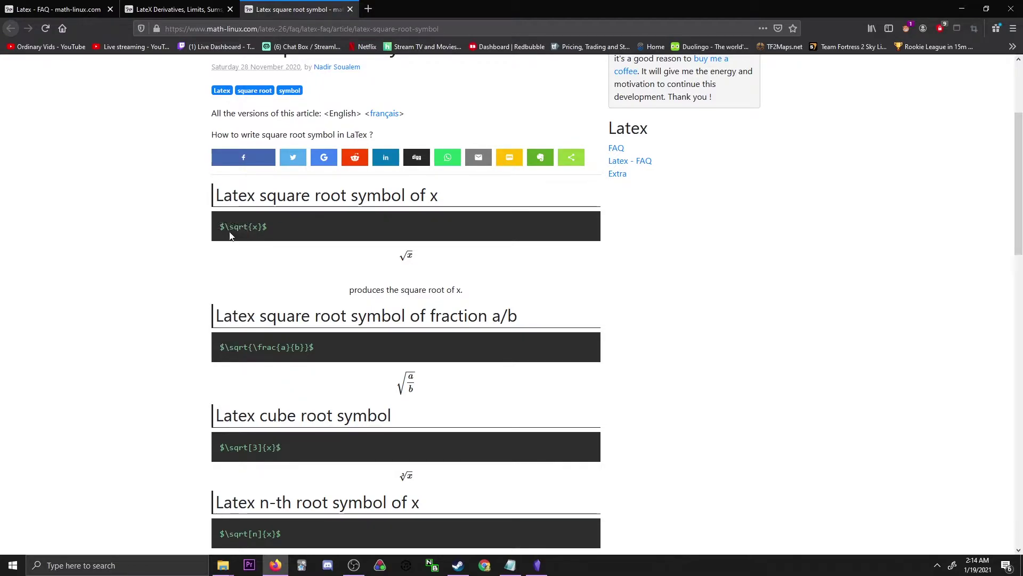
pyautogui.click(537, 565)
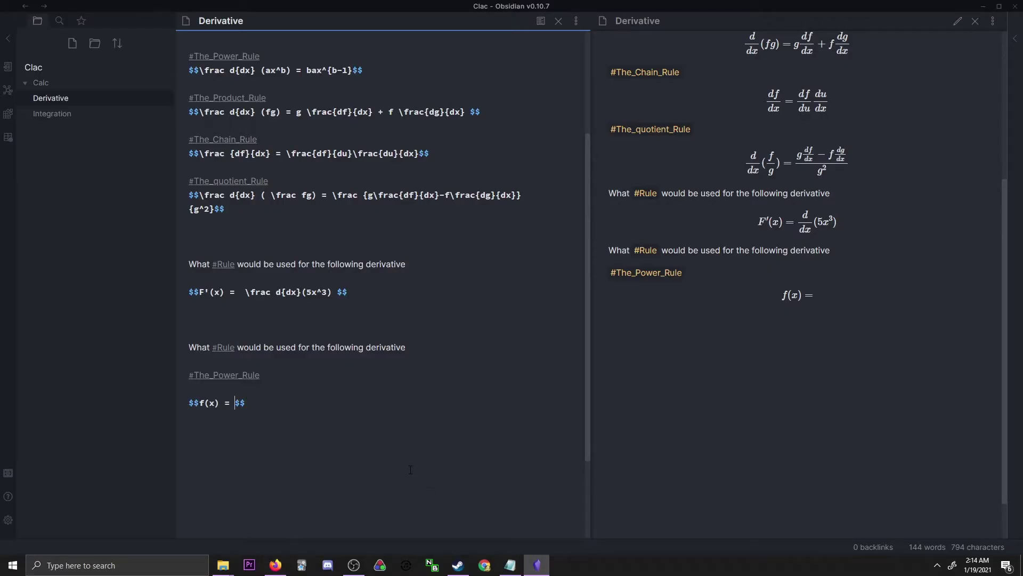
# Change f to f' and add \sqrt \frac {5^2}{3} inside the $$ block
pyautogui.click(208, 406)
pyautogui.write("'")
pyautogui.click(238, 407)
pyautogui.write('\\s')
pyautogui.write('qrt')
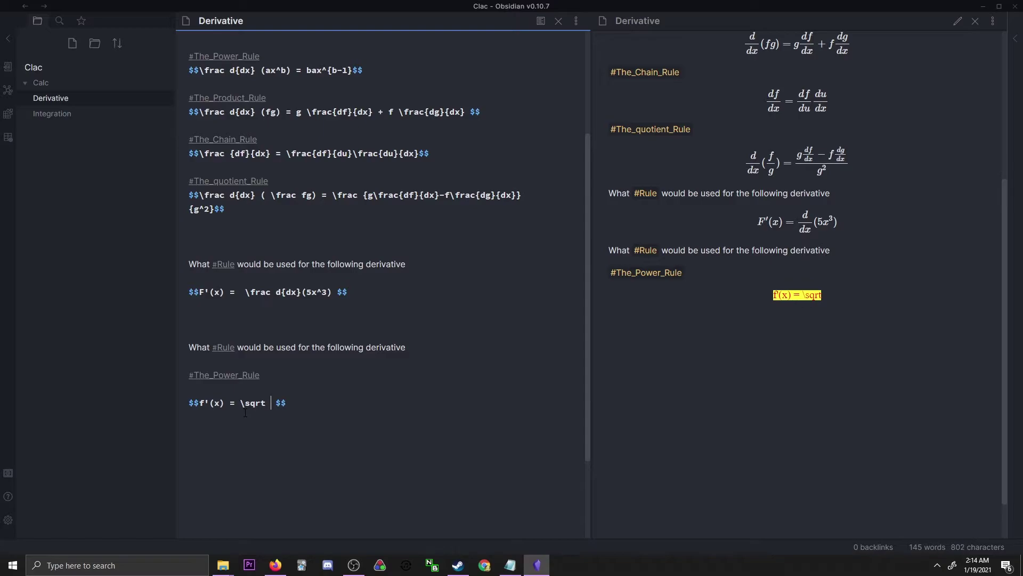
pyautogui.write(' \\fra')
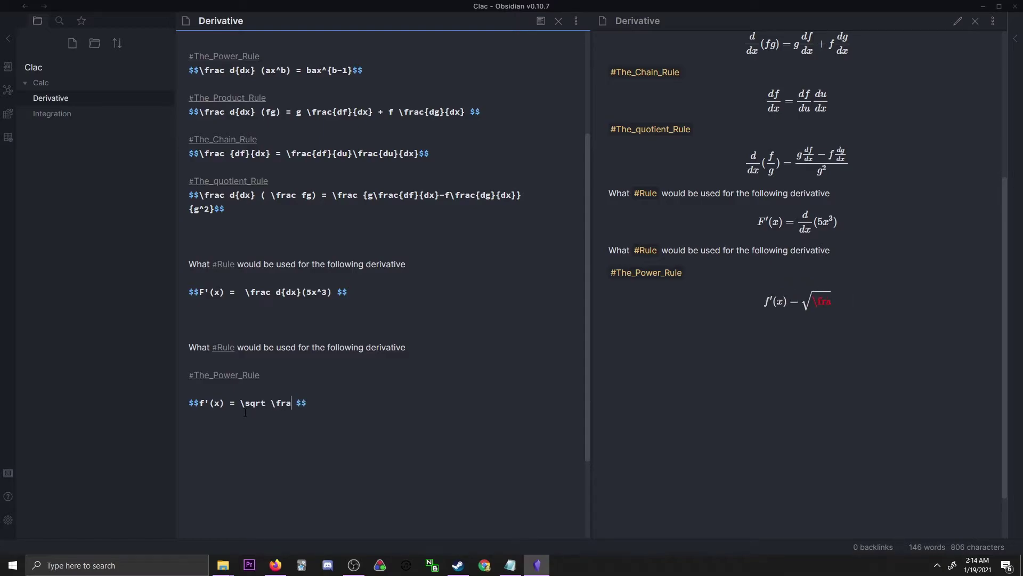
pyautogui.write('c')
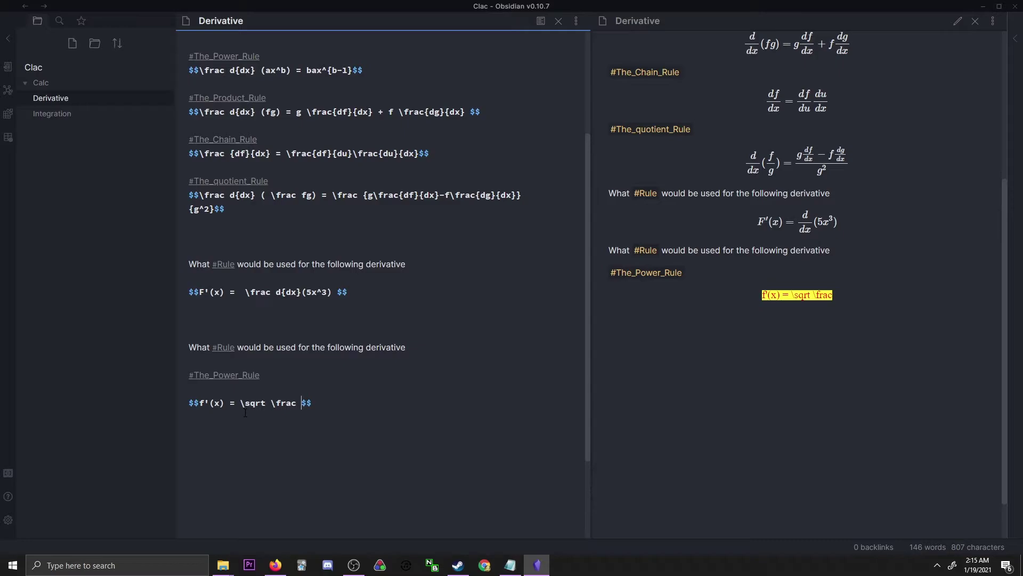
pyautogui.write('{')
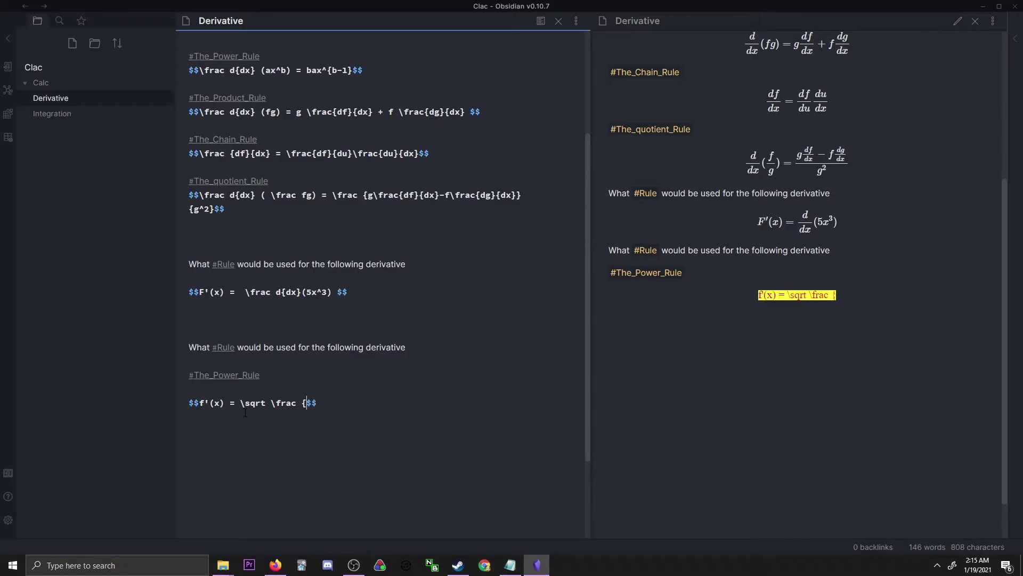
pyautogui.write('1')
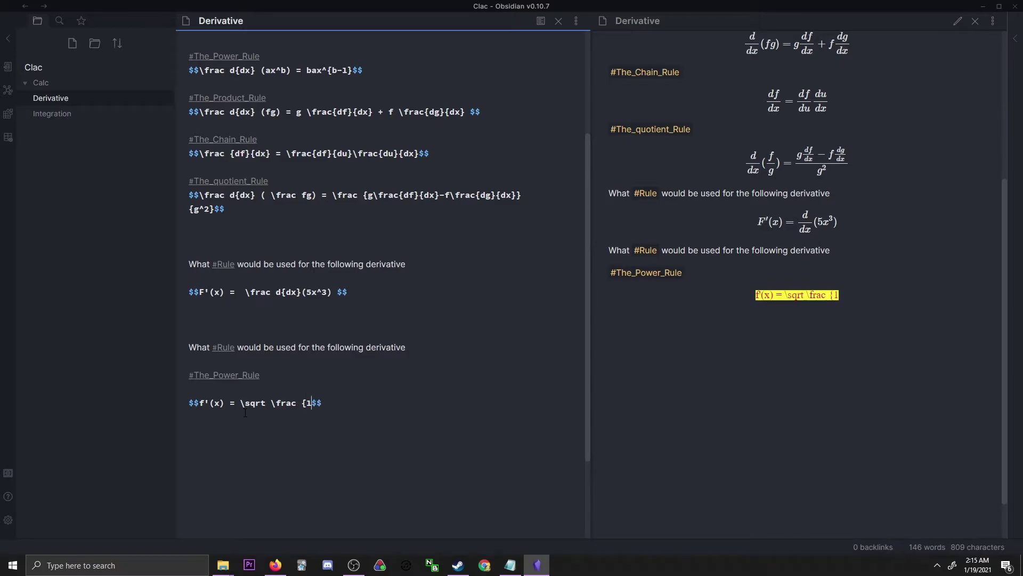
pyautogui.write('^')
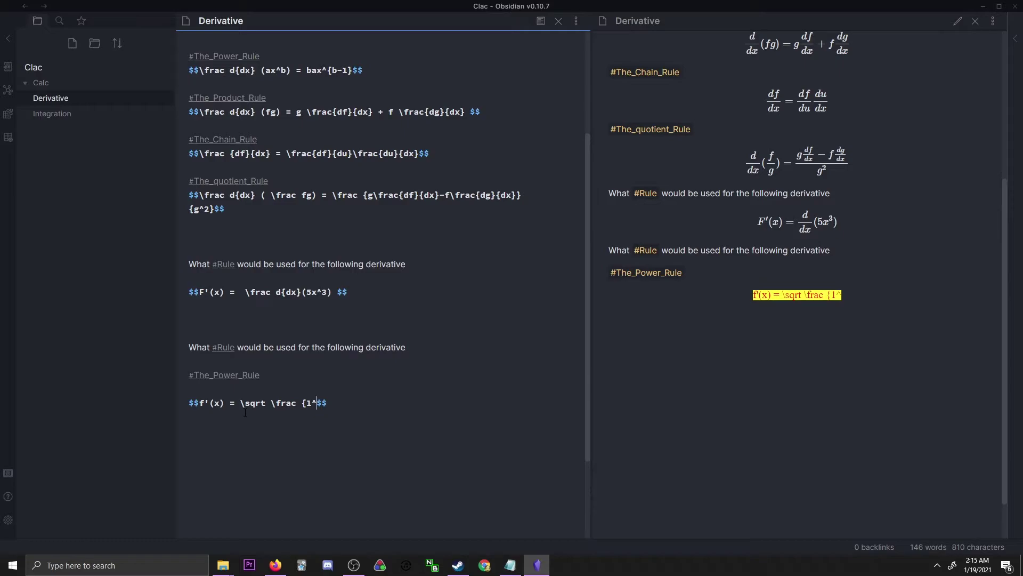
pyautogui.write('2')
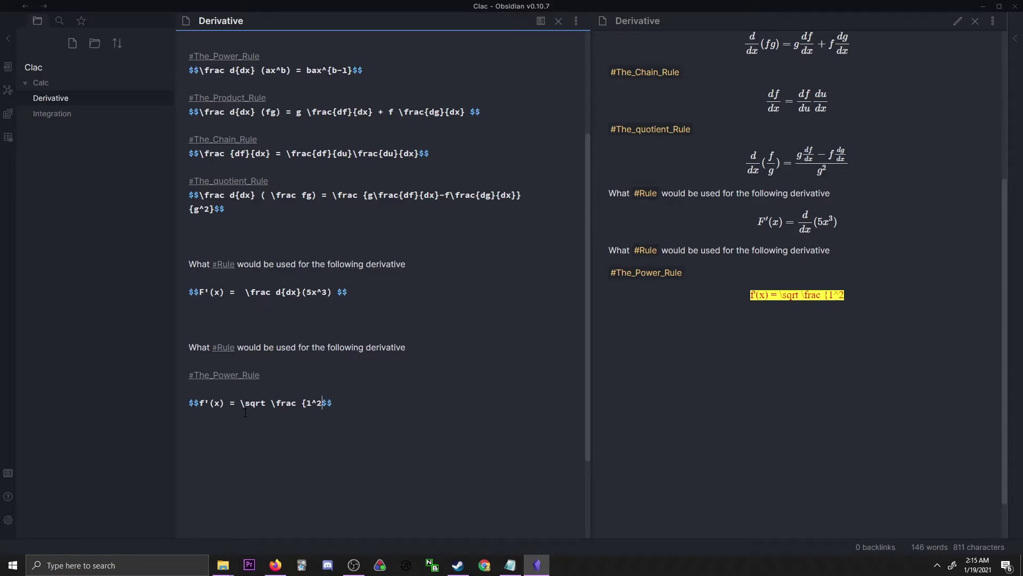
pyautogui.press('BackSpace')
pyautogui.write('5^2')
pyautogui.write('}')
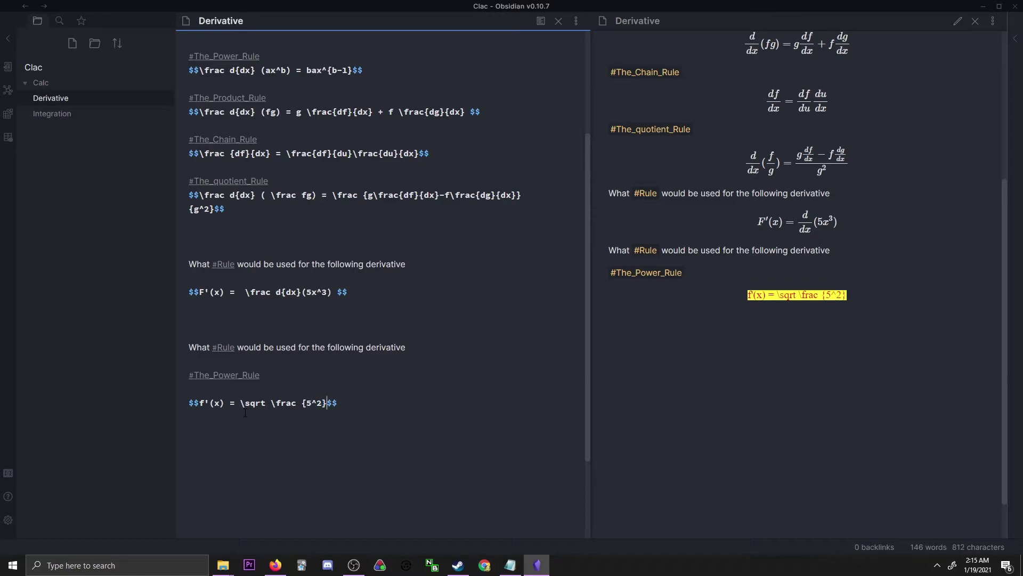
pyautogui.write('{')
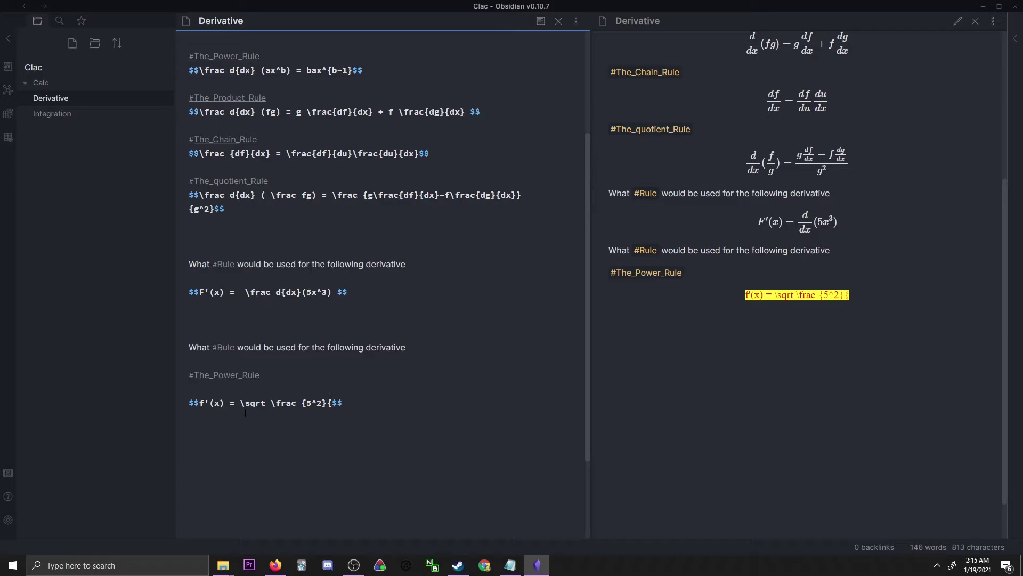
pyautogui.write('3')
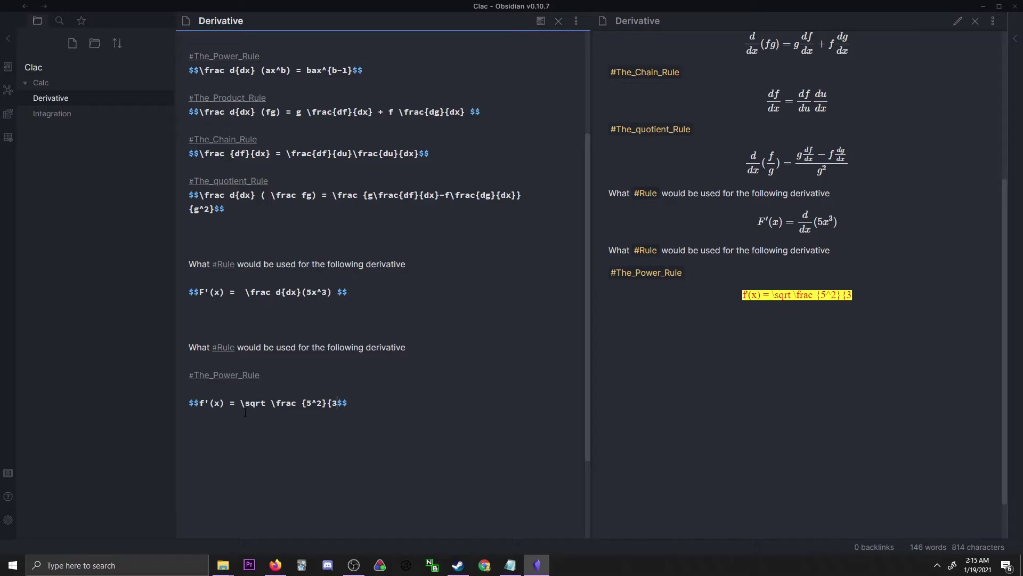
pyautogui.write('}')
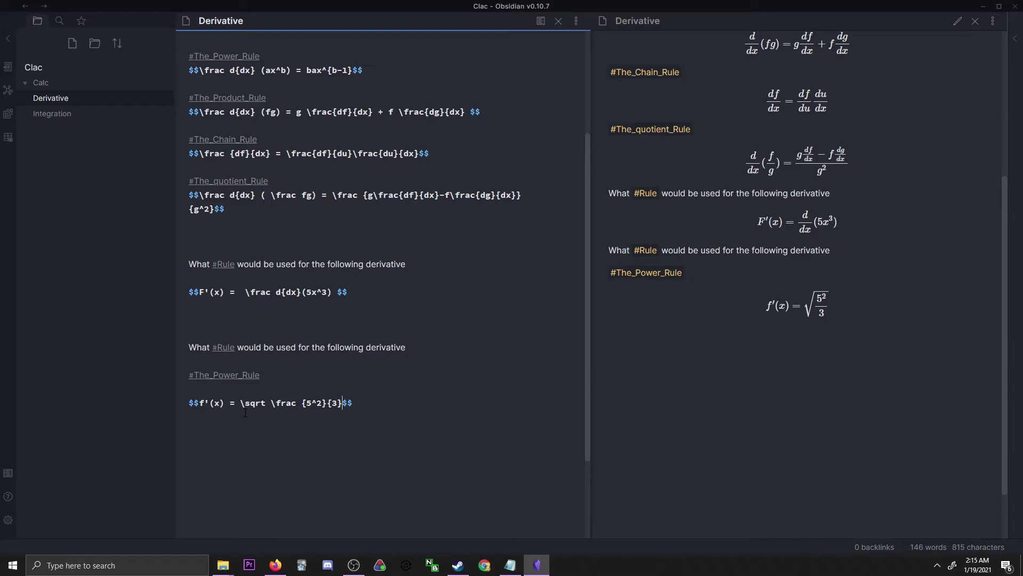
# Put the square root over x with an outer \frac and remove the extra space
pyautogui.click(244, 406)
pyautogui.write('{')
pyautogui.press('BackSpace')
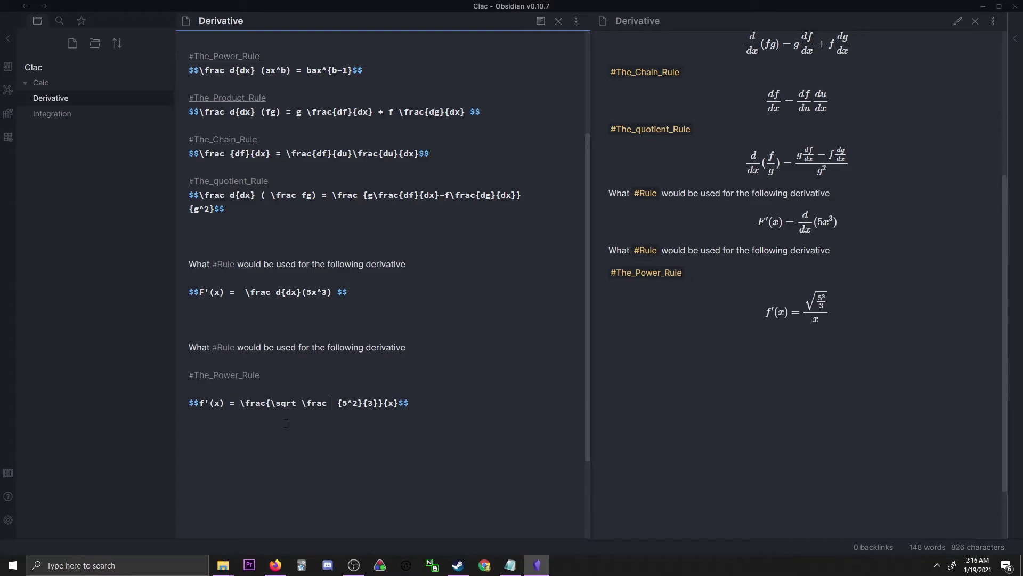
pyautogui.press('BackSpace')
pyautogui.moveTo(200, 408); pyautogui.dragTo(191, 408)
# Delete and retype the $ delimiters around the f'(x) formula
pyautogui.moveTo(408, 409); pyautogui.dragTo(402, 409)
pyautogui.press('BackSpace')
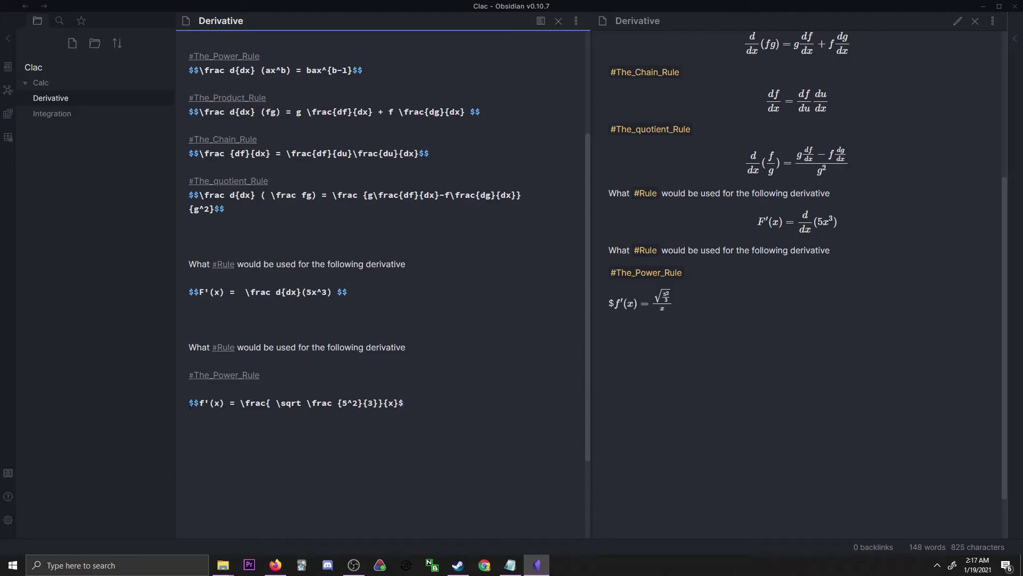
pyautogui.moveTo(189, 403); pyautogui.dragTo(196, 407)
pyautogui.press('BackSpace')
pyautogui.click(360, 404)
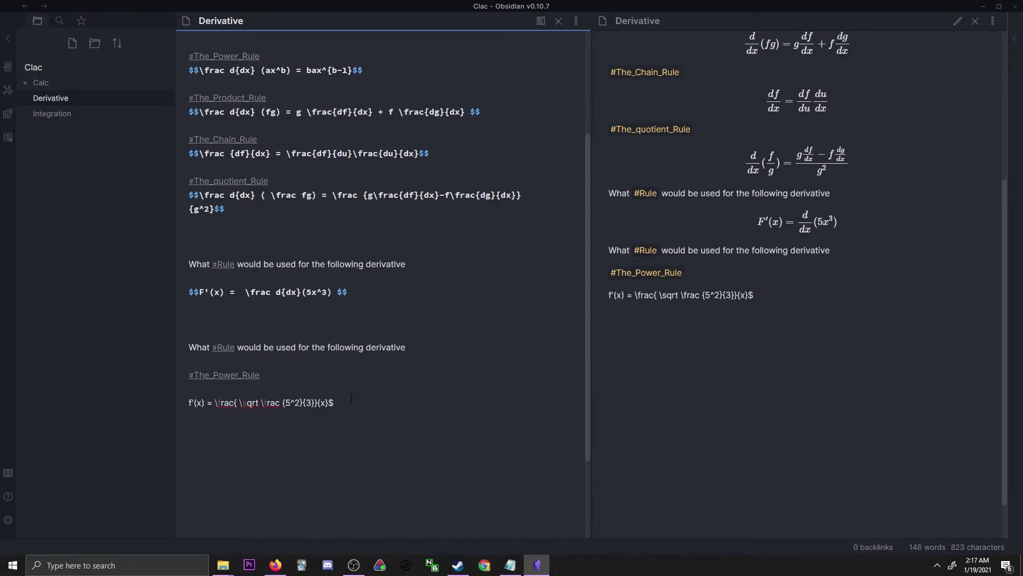
pyautogui.press('BackSpace')
pyautogui.click(188, 404)
pyautogui.write('$')
pyautogui.click(369, 411)
pyautogui.write('$')
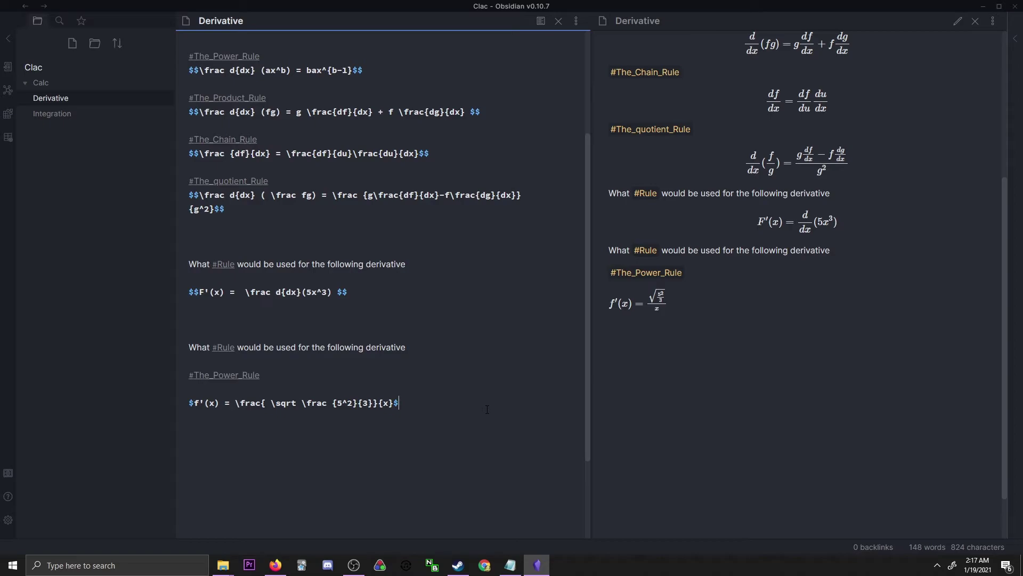
pyautogui.write('$')
pyautogui.write('$$')
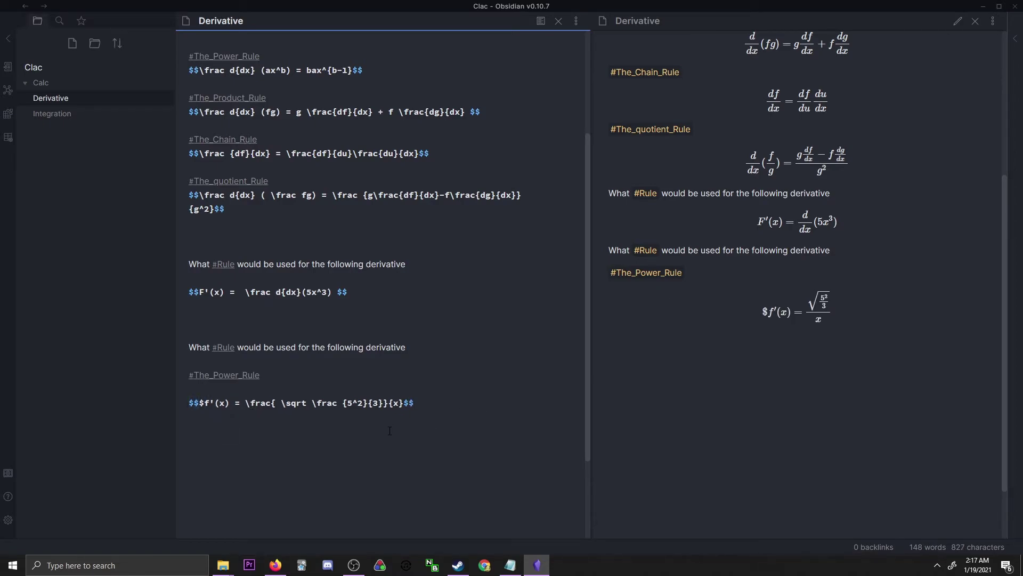
# Cut and retype the backslash before the outer frac, briefly checking the browser
pyautogui.click(246, 406)
pyautogui.rightClick(248, 408)
pyautogui.click(281, 412)
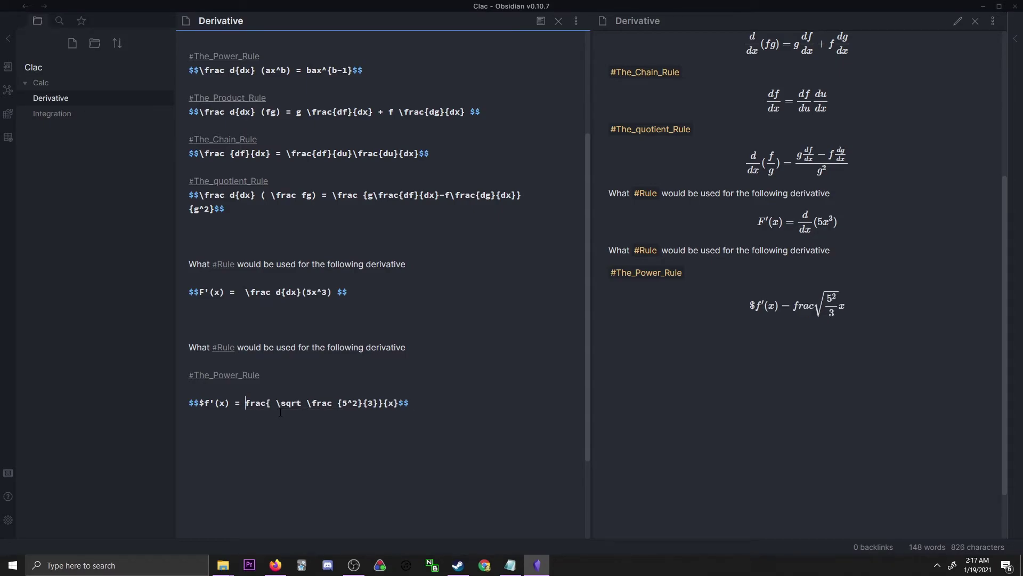
pyautogui.write('\\')
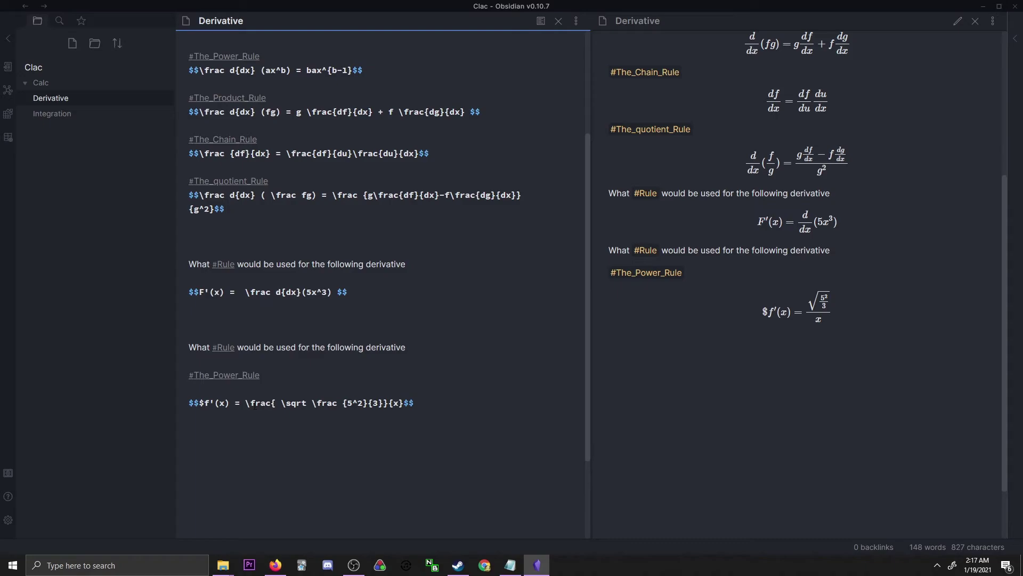
pyautogui.hotkey('alt', 'Tab')
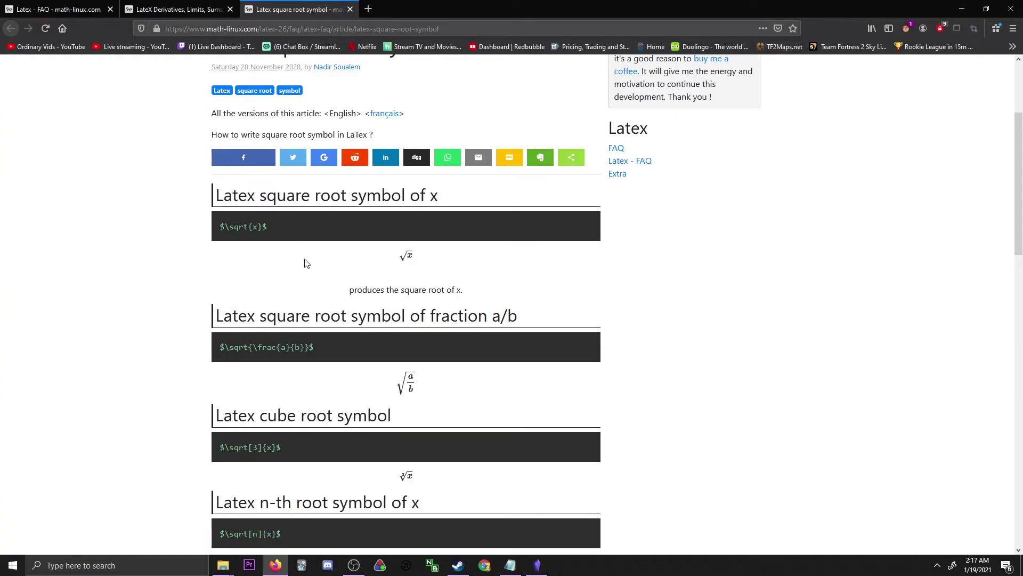
pyautogui.hotkey('ctrl', 't')
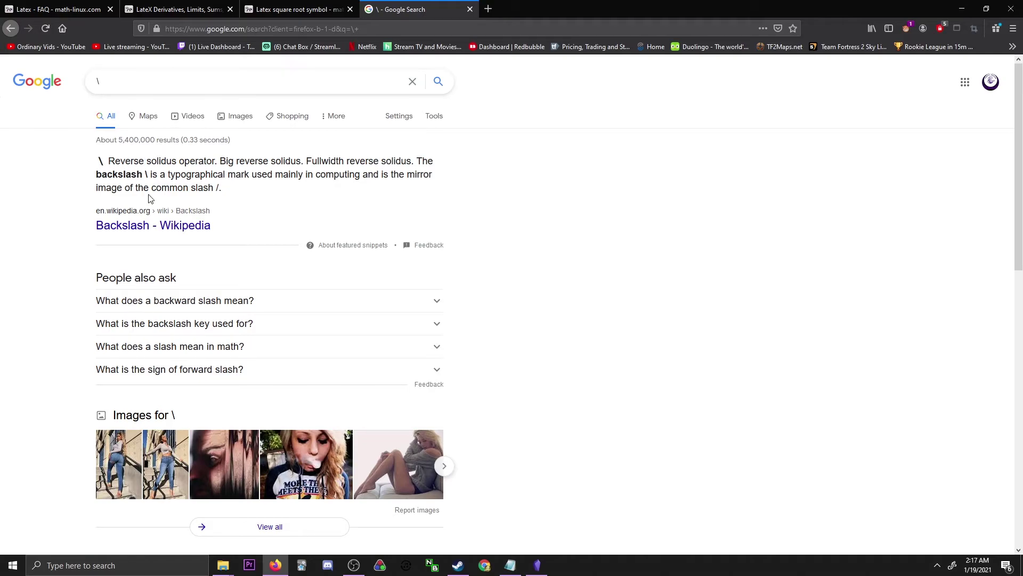
pyautogui.hotkey('alt', 'Tab')
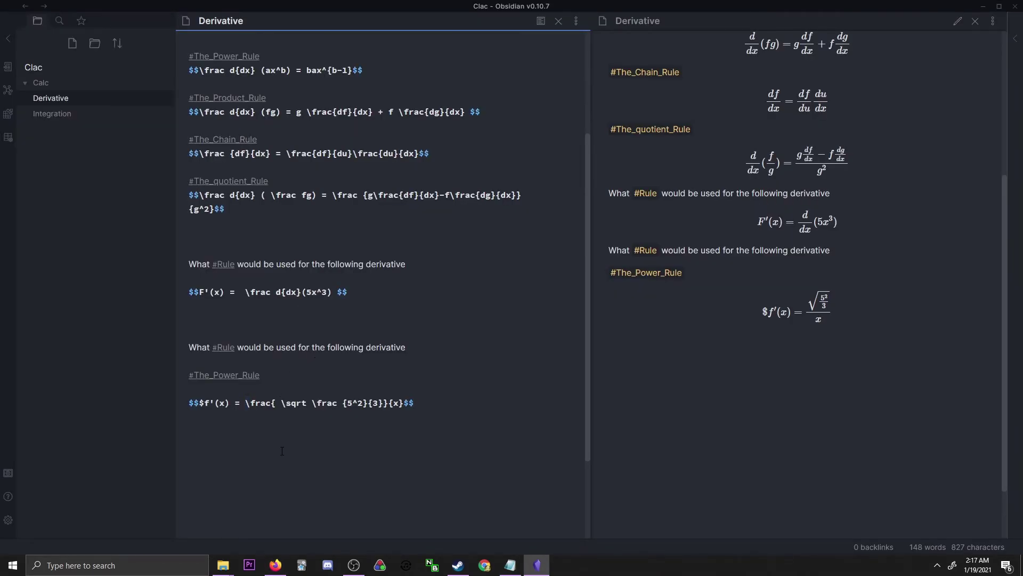
# Add a space after the outer \frac and highlight the sqrt, 5^2/3 and {x} parts
pyautogui.click(269, 414)
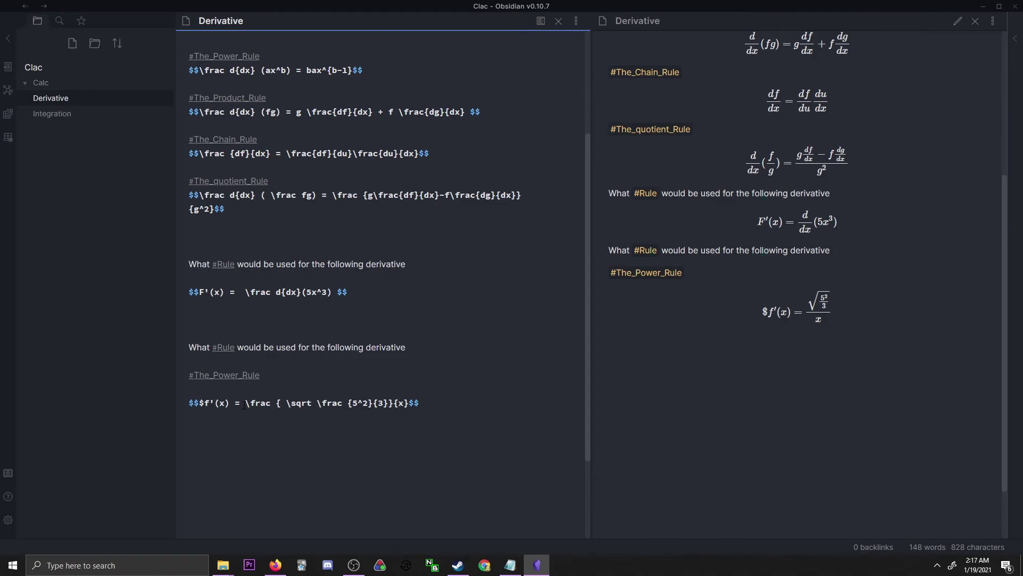
pyautogui.moveTo(245, 405); pyautogui.dragTo(270, 406)
pyautogui.click(272, 409)
pyautogui.moveTo(274, 405); pyautogui.dragTo(372, 409)
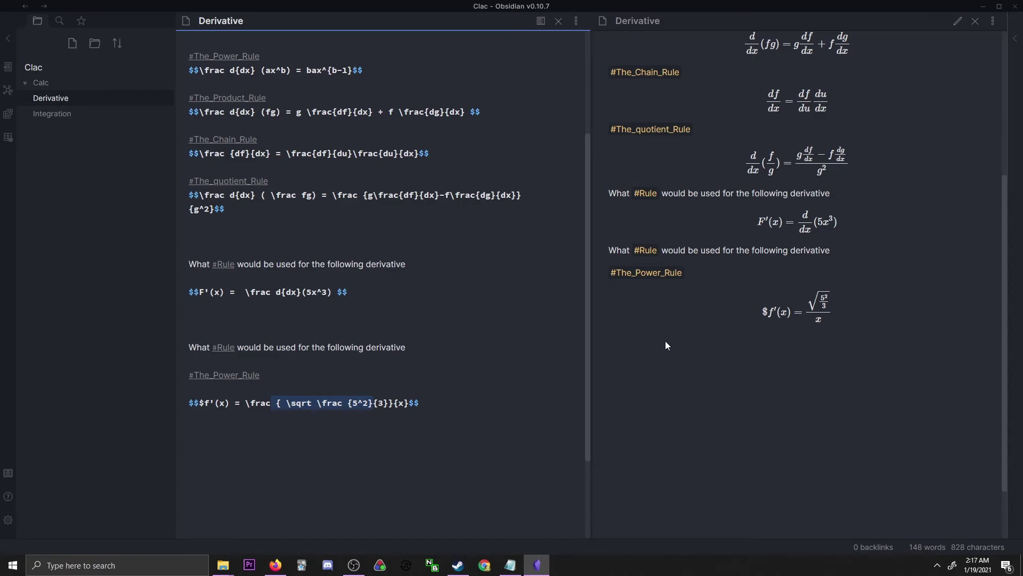
pyautogui.moveTo(371, 408); pyautogui.dragTo(407, 408)
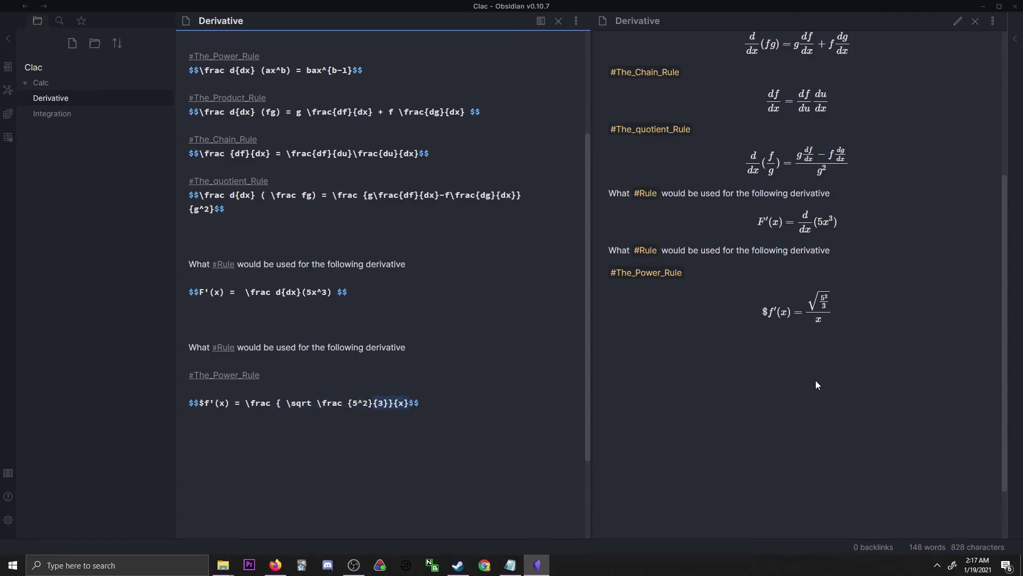
pyautogui.moveTo(394, 405); pyautogui.dragTo(278, 408)
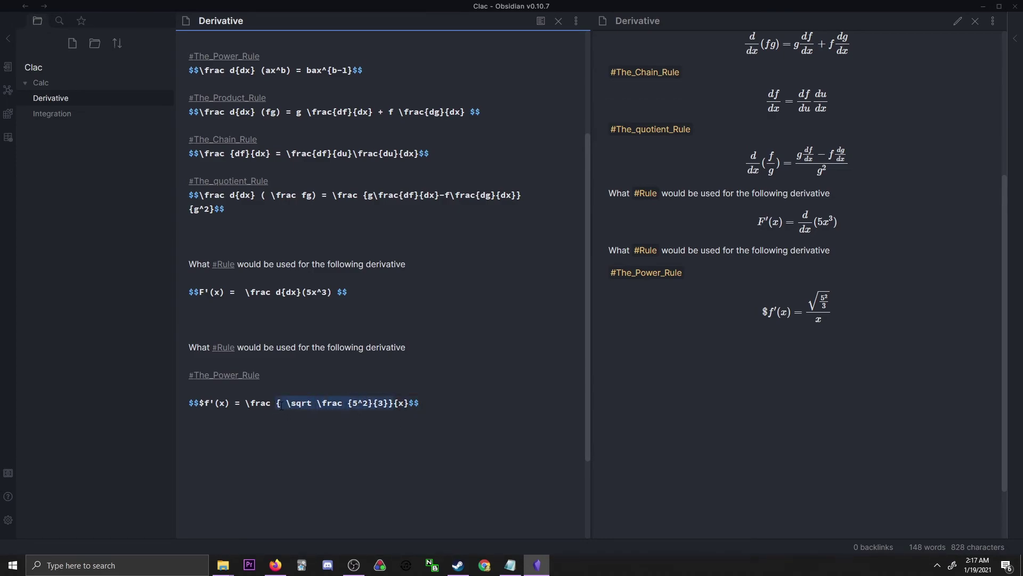
pyautogui.moveTo(407, 410); pyautogui.dragTo(396, 408)
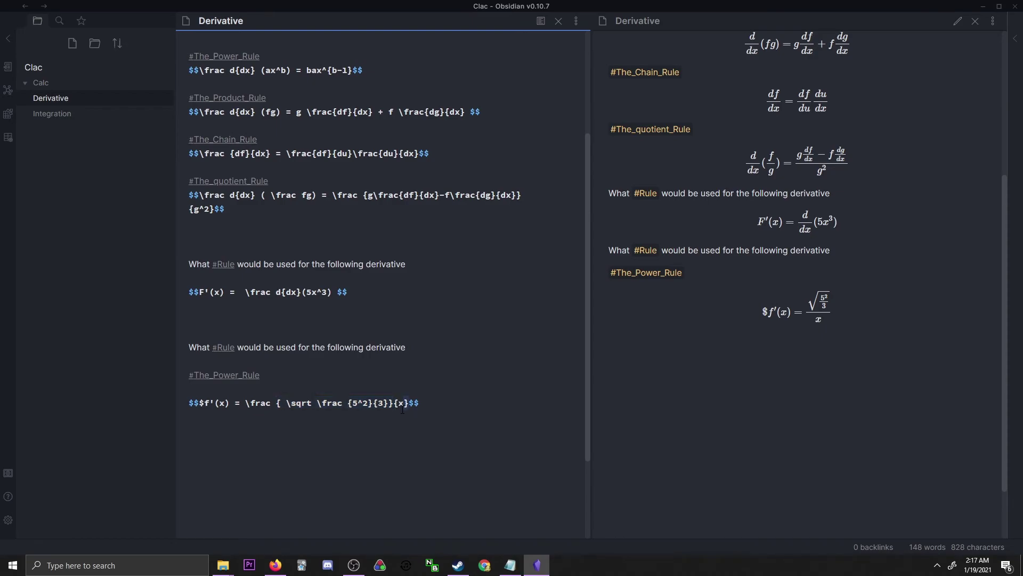
pyautogui.click(344, 433)
pyautogui.moveTo(285, 407); pyautogui.dragTo(314, 406)
pyautogui.click(313, 407)
pyautogui.moveTo(394, 407); pyautogui.dragTo(277, 407)
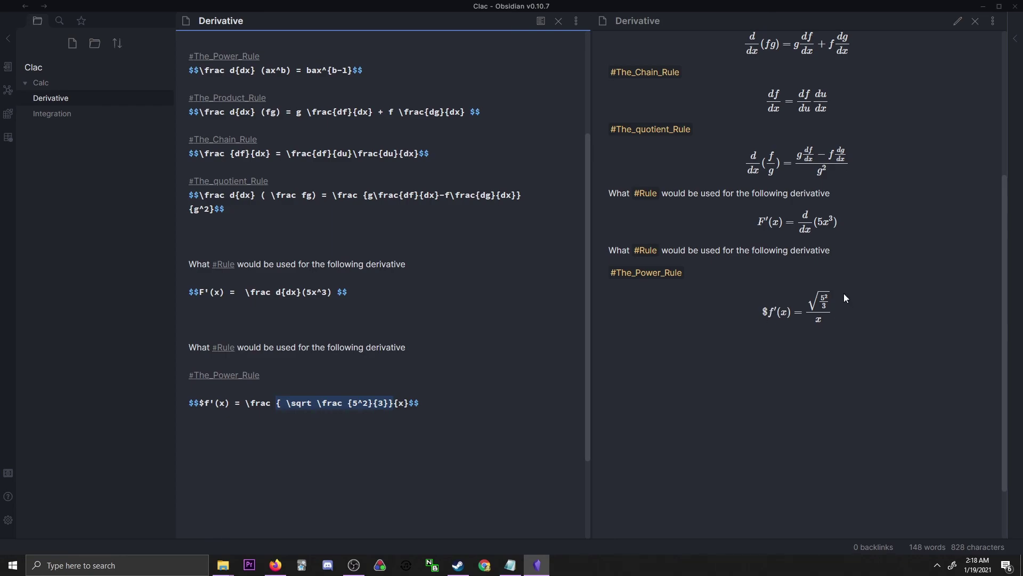
# Delete the stray $ before f'(x) and focus the rendered preview pane
pyautogui.click(214, 409)
pyautogui.click(205, 403)
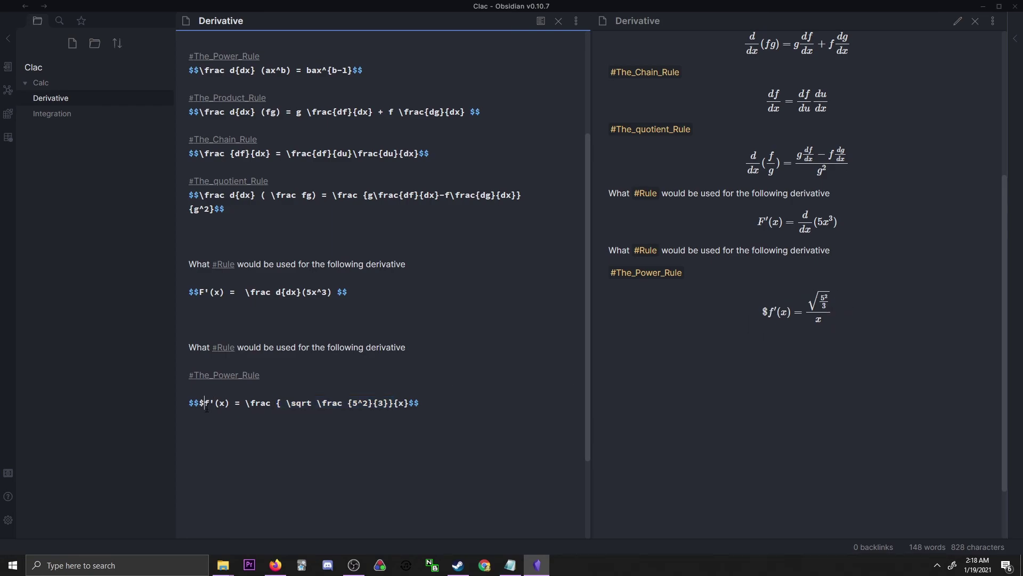
pyautogui.press('BackSpace')
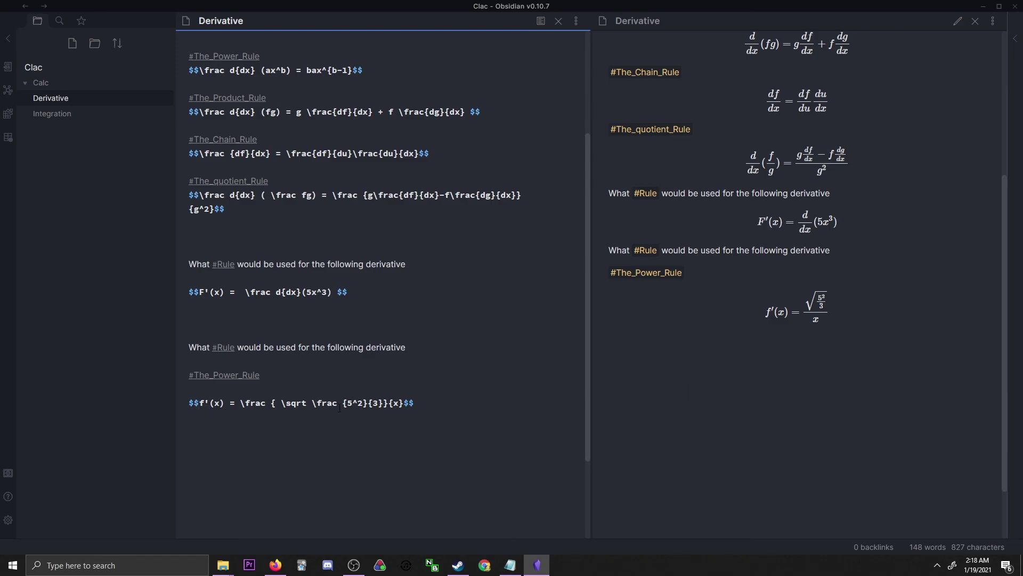
pyautogui.click(794, 366)
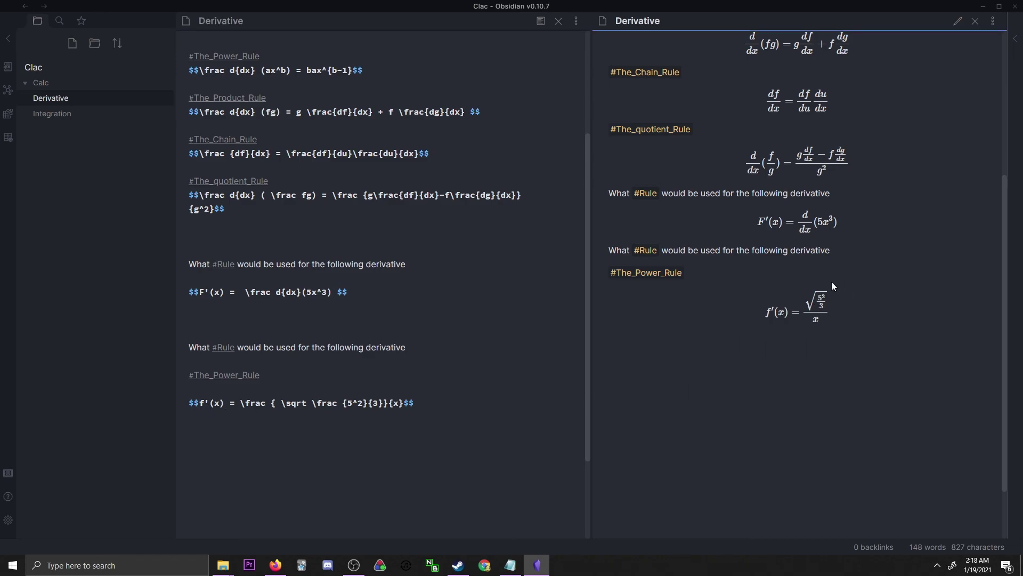